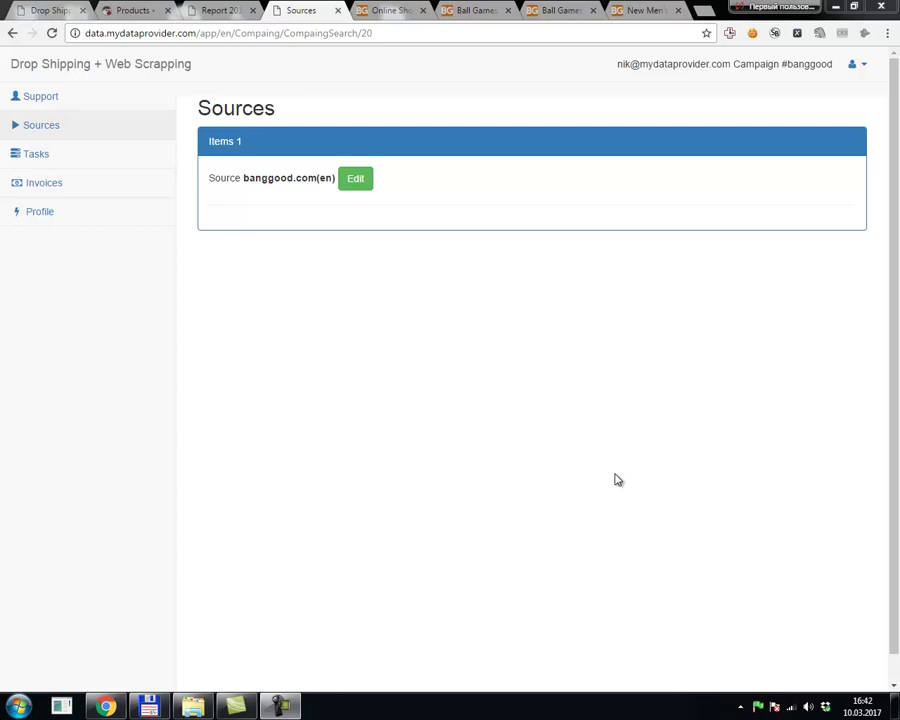
Switch to the Banggood Ball Games Clothing category listing with its 3 items.
{"action": "left_click", "coordinate": [560, 10]}
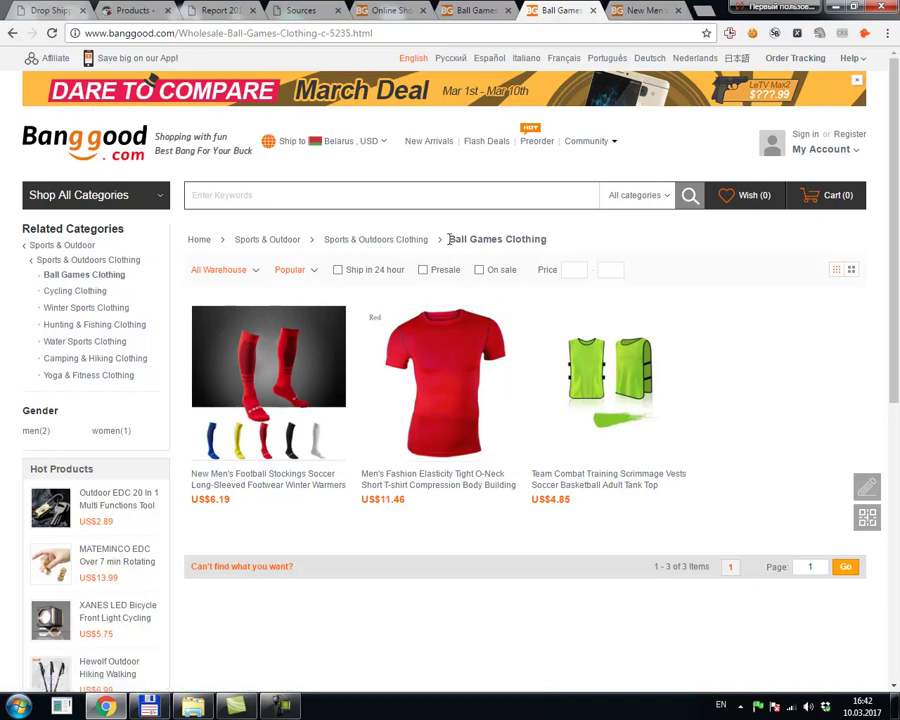
Point out the category path and open New Men's Football Stockings in a new tab.
{"action": "left_click_drag", "start_coordinate": [449, 239], "coordinate": [555, 239]}
{"action": "left_click", "coordinate": [558, 242]}
{"action": "right_click", "coordinate": [296, 386]}
{"action": "left_click", "coordinate": [330, 389]}
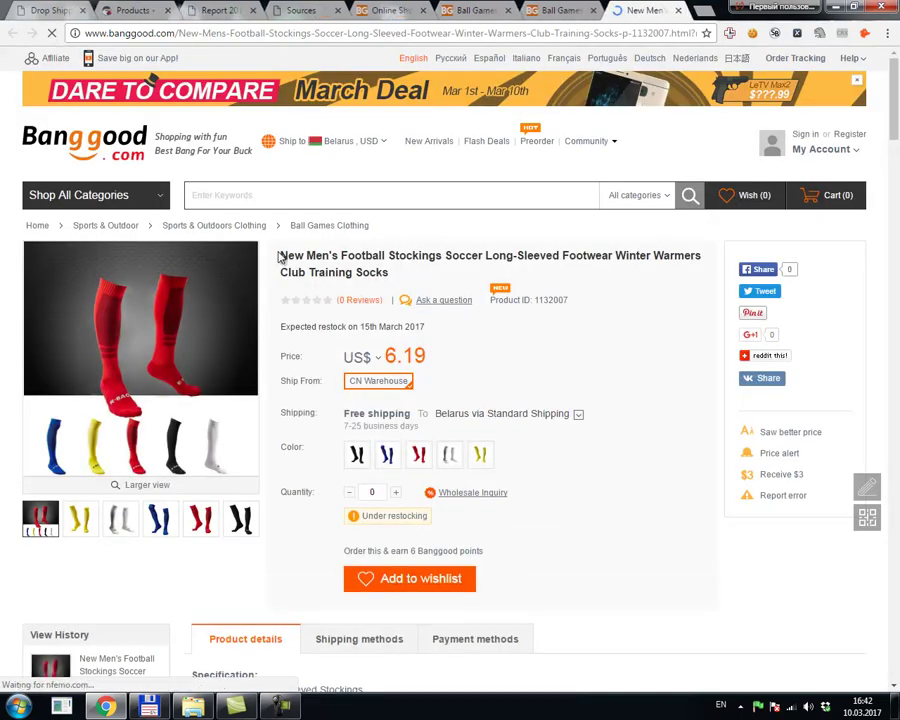
Review the stockings product page and show the black colour variant of the socks.
{"action": "triple_click", "coordinate": [279, 256]}
{"action": "scroll", "coordinate": [560, 469], "scroll_direction": "down", "scroll_amount": 2}
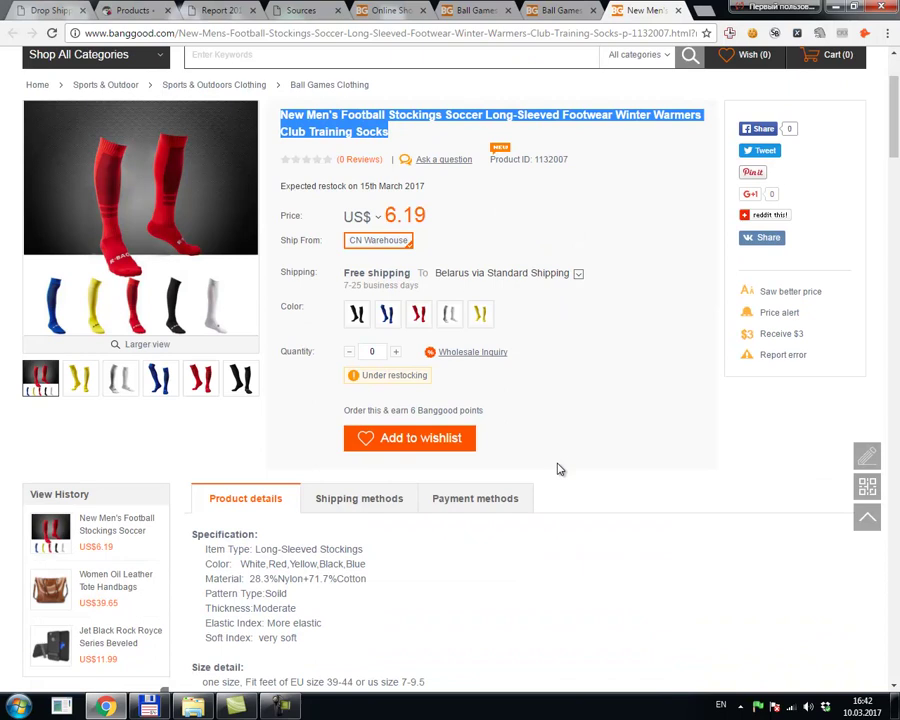
{"action": "scroll", "coordinate": [330, 358], "scroll_direction": "up", "scroll_amount": 1}
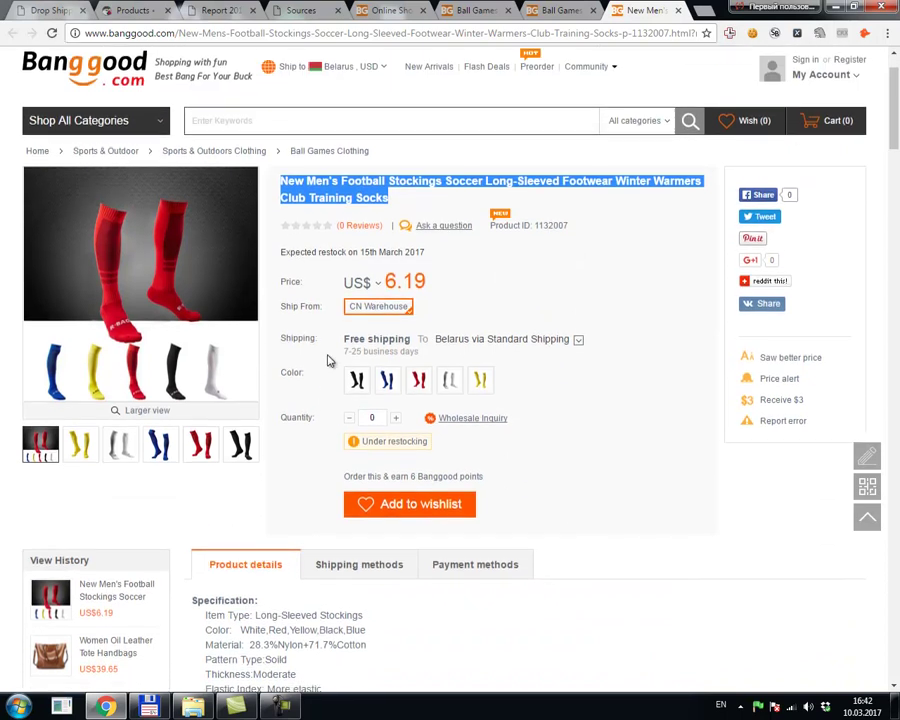
{"action": "left_click", "coordinate": [330, 393]}
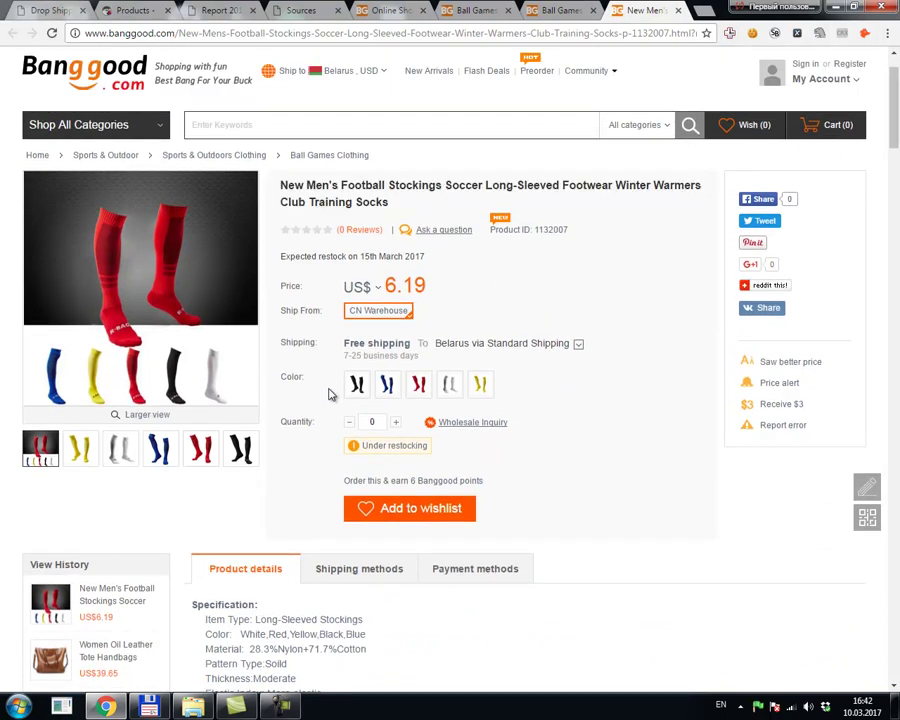
{"action": "left_click", "coordinate": [355, 386]}
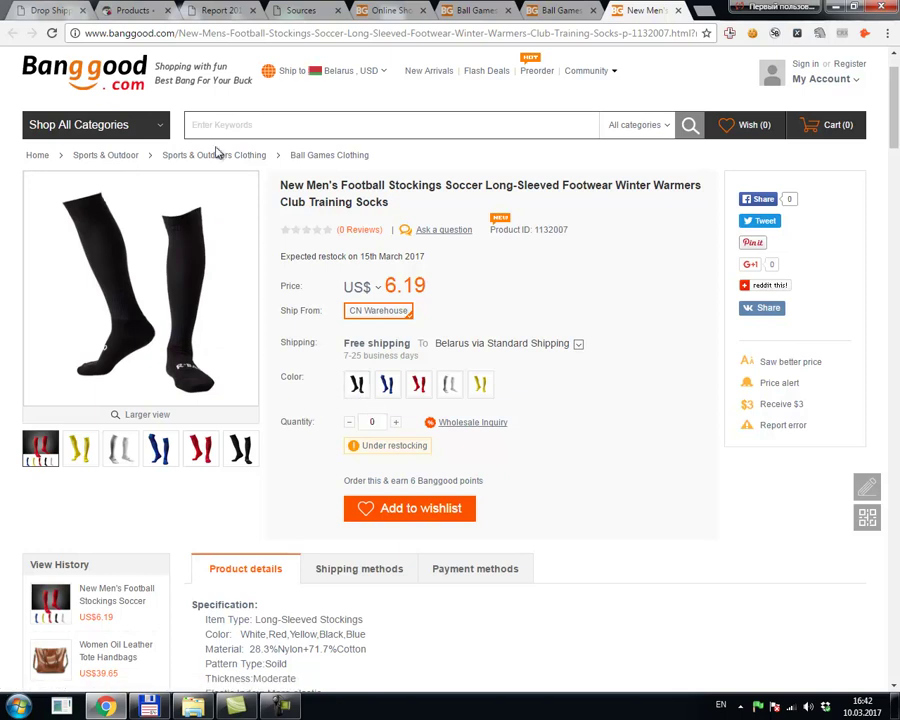
Reload PrestaShop's product list, confirm 0 products, then return to the Drop Shipping login page.
{"action": "left_click", "coordinate": [150, 12]}
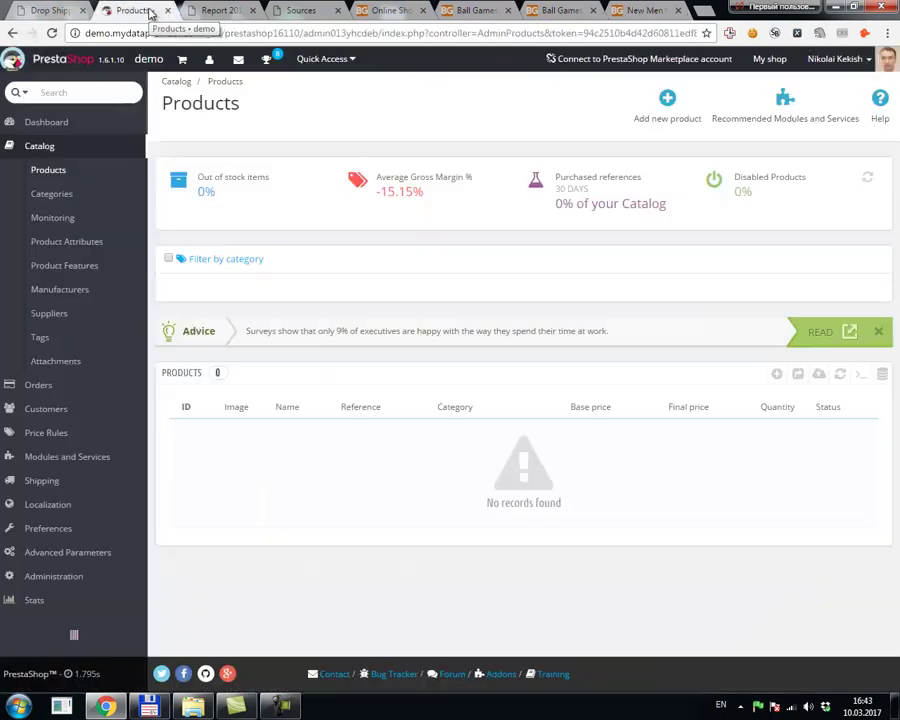
{"action": "left_click", "coordinate": [50, 174]}
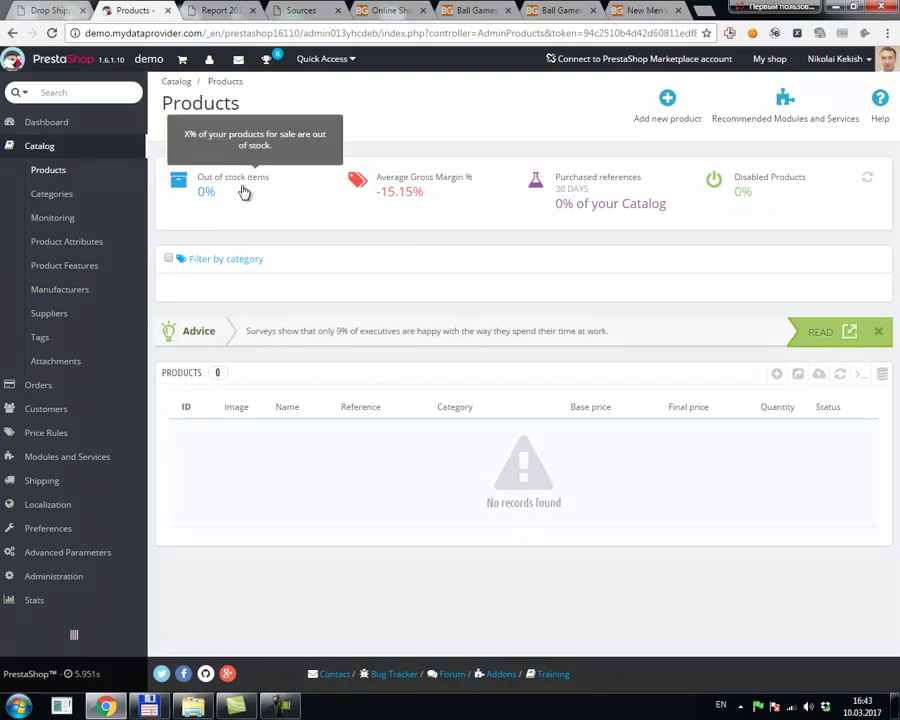
{"action": "key", "text": "ctrl+1"}
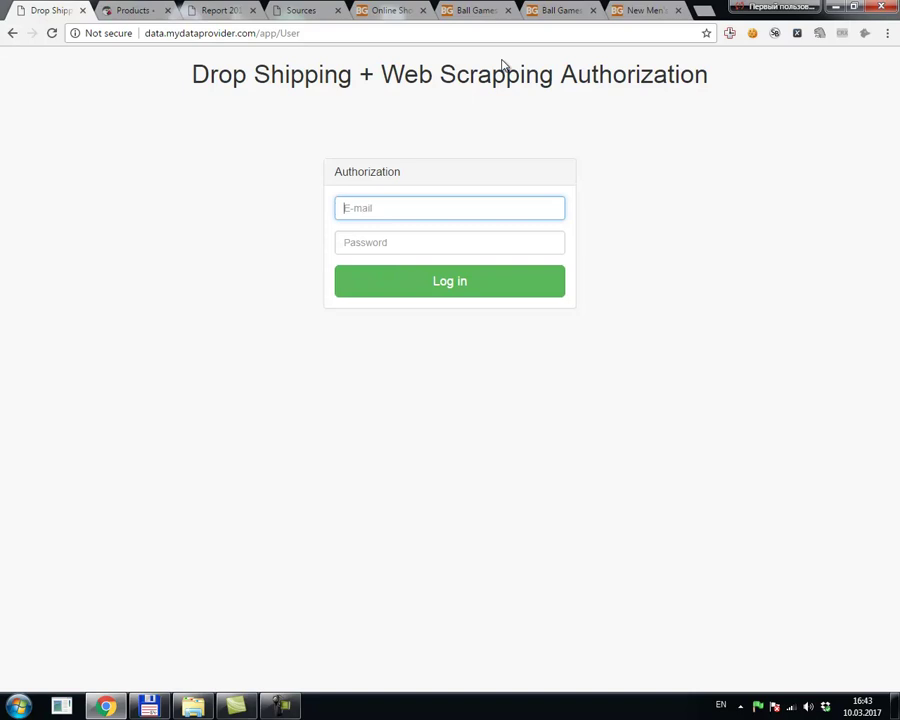
Close the unused login tab and reload Sources to show the banggood.com(en) source.
{"action": "key", "text": "ctrl+4"}
{"action": "left_click", "coordinate": [84, 10]}
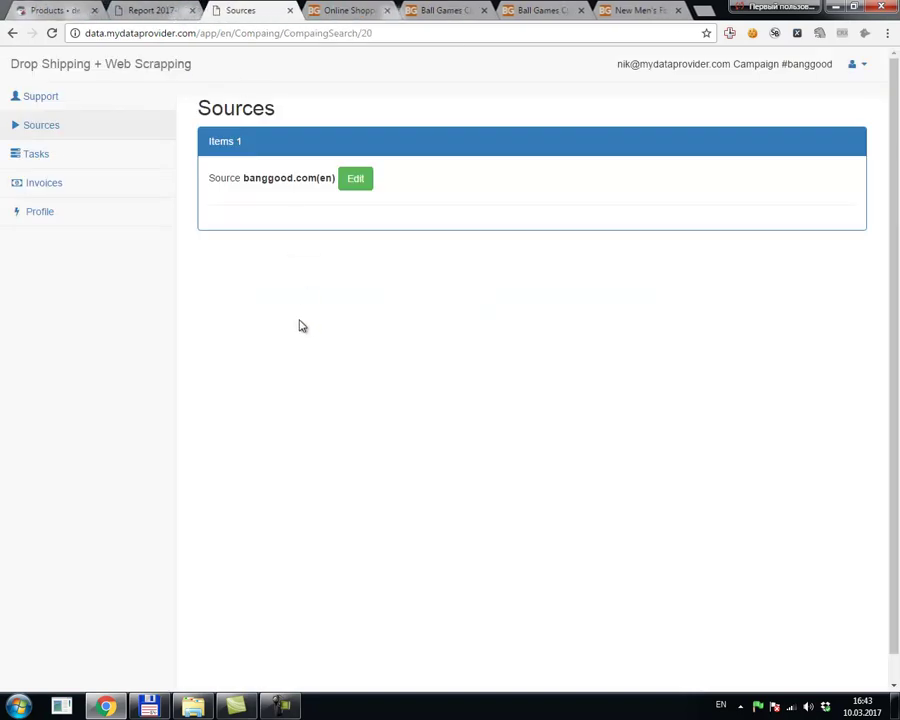
{"action": "left_click", "coordinate": [53, 132]}
{"action": "left_click", "coordinate": [41, 133]}
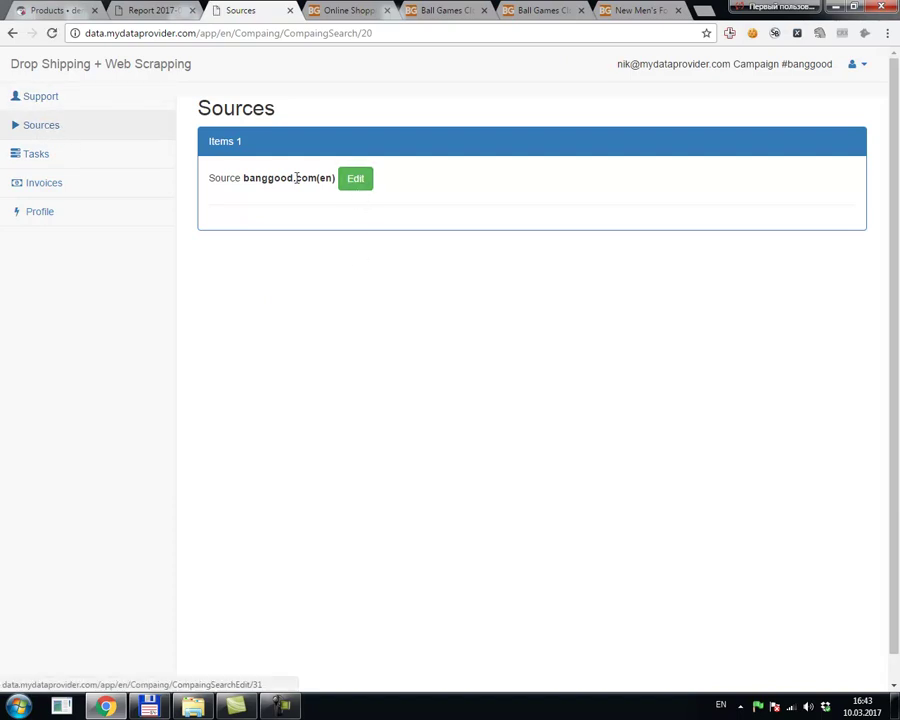
{"action": "left_click_drag", "start_coordinate": [241, 177], "coordinate": [328, 181]}
{"action": "left_click", "coordinate": [312, 205]}
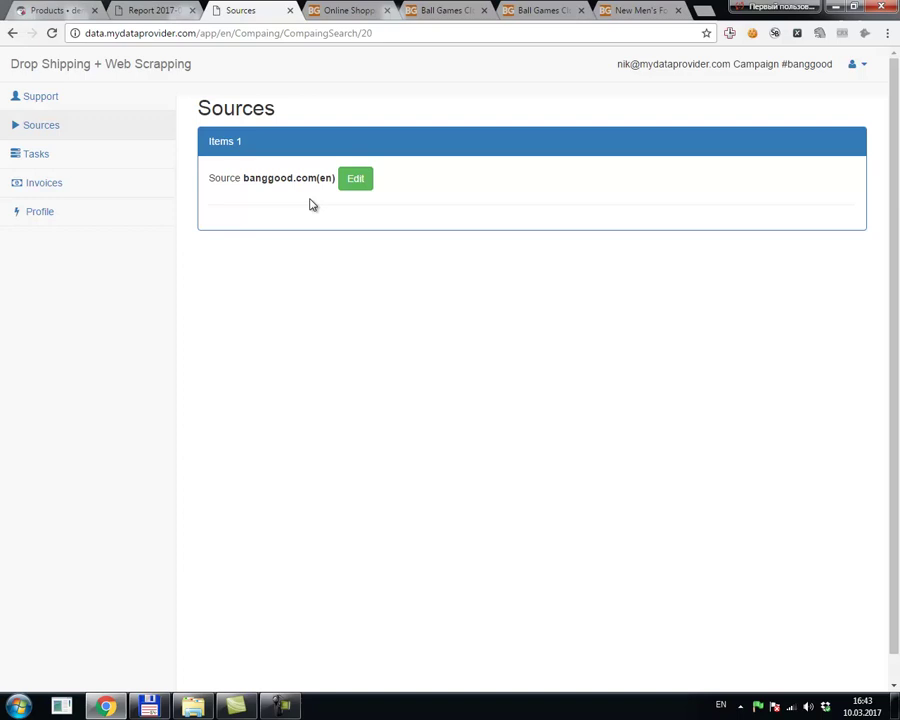
Open the Categories filter settings for the banggood.com(en) source.
{"action": "left_click", "coordinate": [360, 186]}
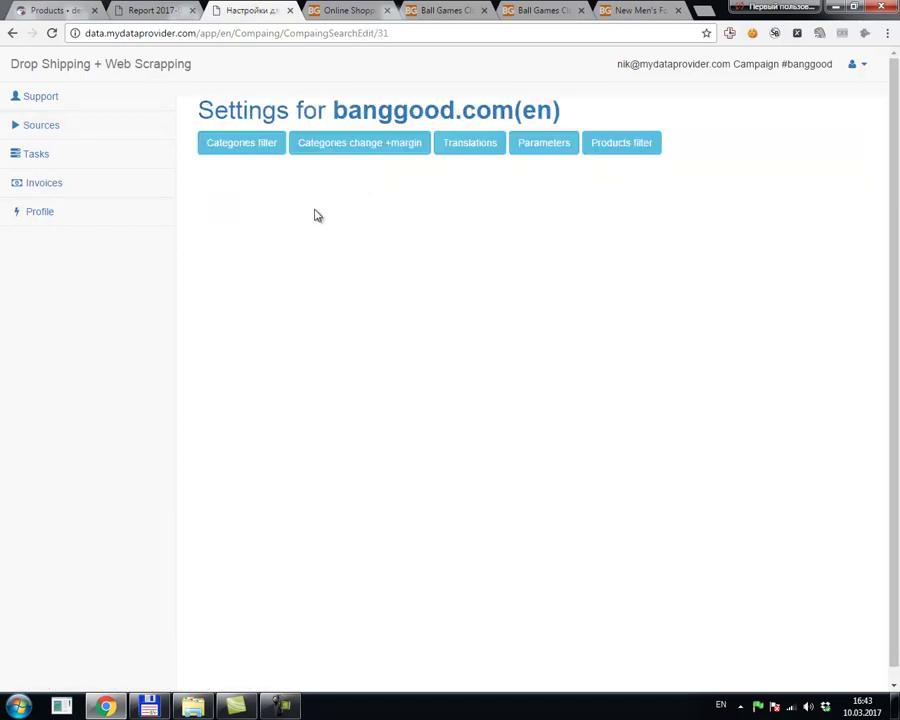
{"action": "left_click", "coordinate": [236, 150]}
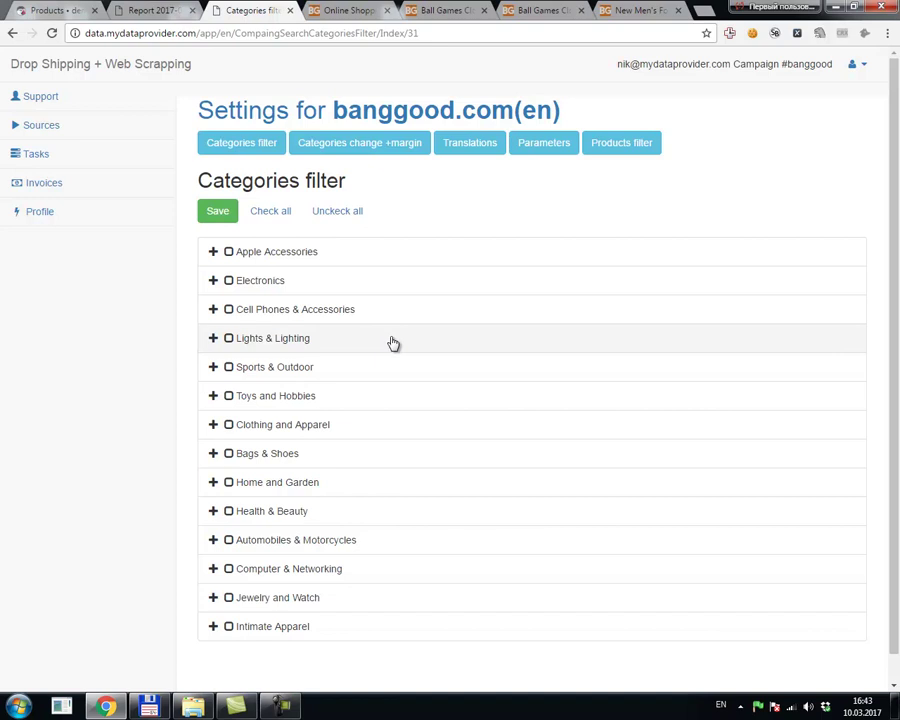
{"action": "scroll", "coordinate": [311, 496], "scroll_direction": "down", "scroll_amount": 1}
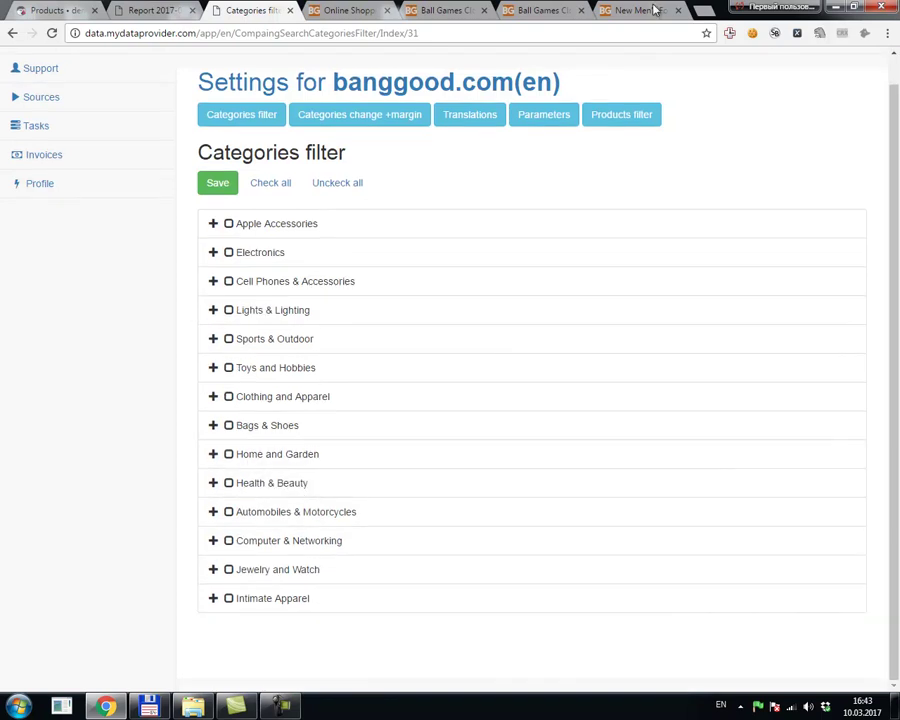
{"action": "left_click", "coordinate": [655, 10]}
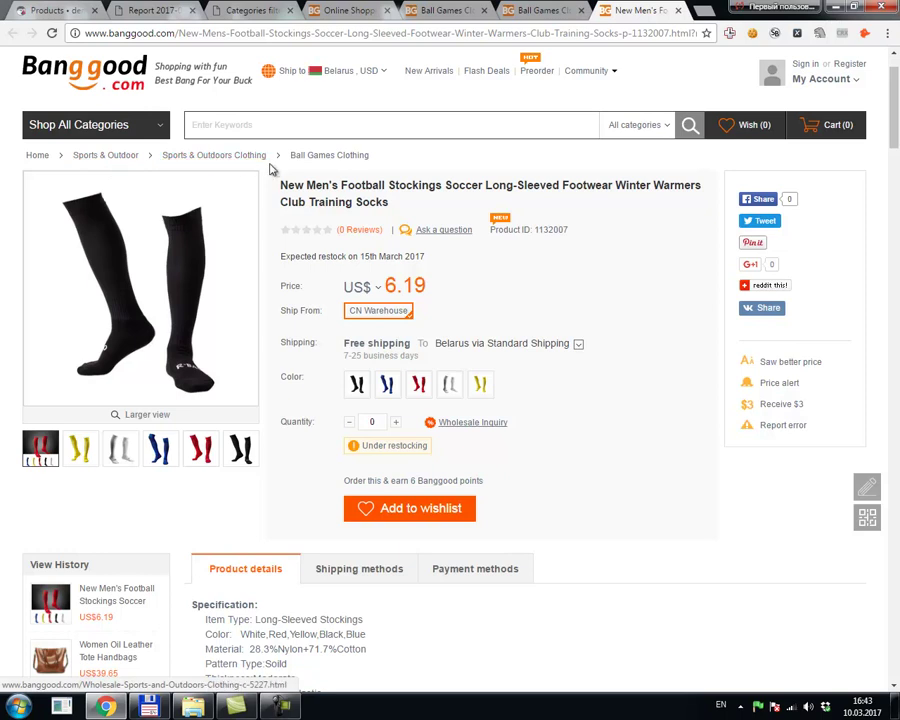
{"action": "left_click", "coordinate": [140, 10]}
{"action": "left_click", "coordinate": [233, 12]}
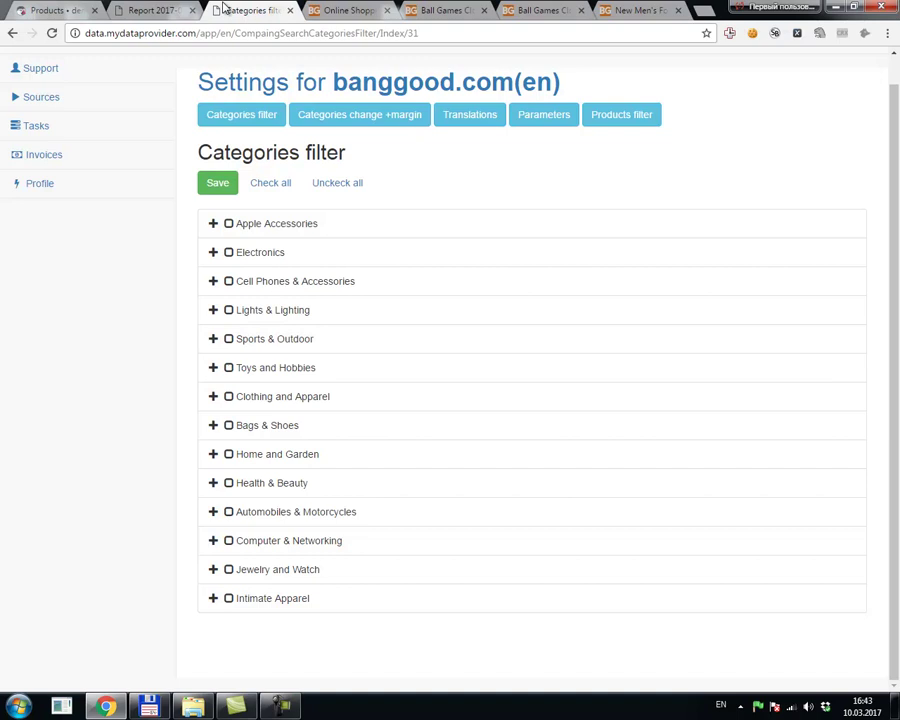
{"action": "left_click", "coordinate": [192, 10]}
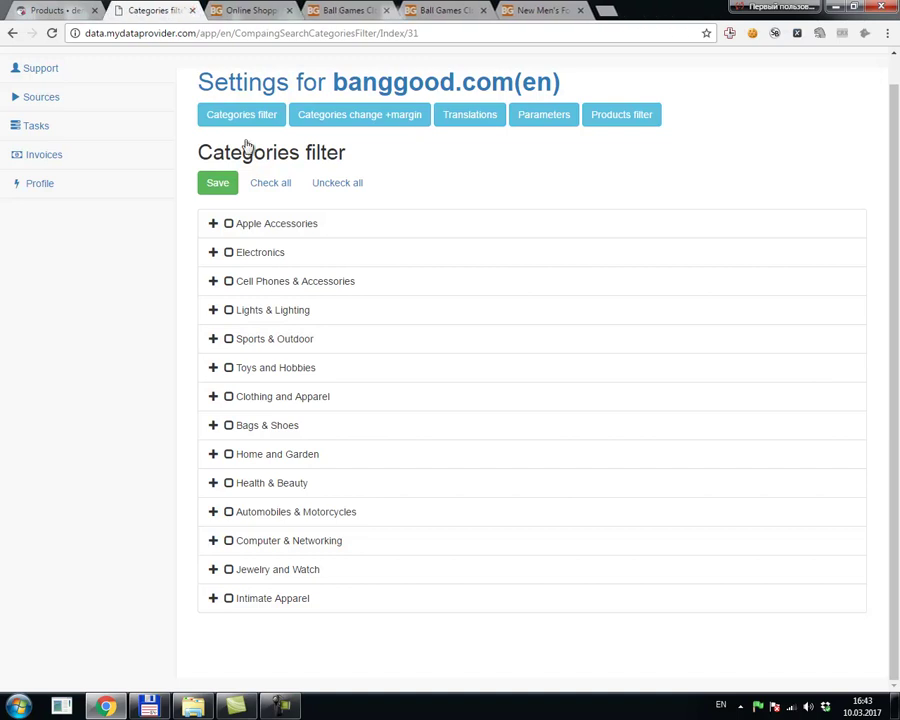
Expand Sports & Outdoor > Sports & Outdoors Clothing and save the category filter.
{"action": "left_click", "coordinate": [213, 340]}
{"action": "scroll", "coordinate": [290, 512], "scroll_direction": "down", "scroll_amount": 1}
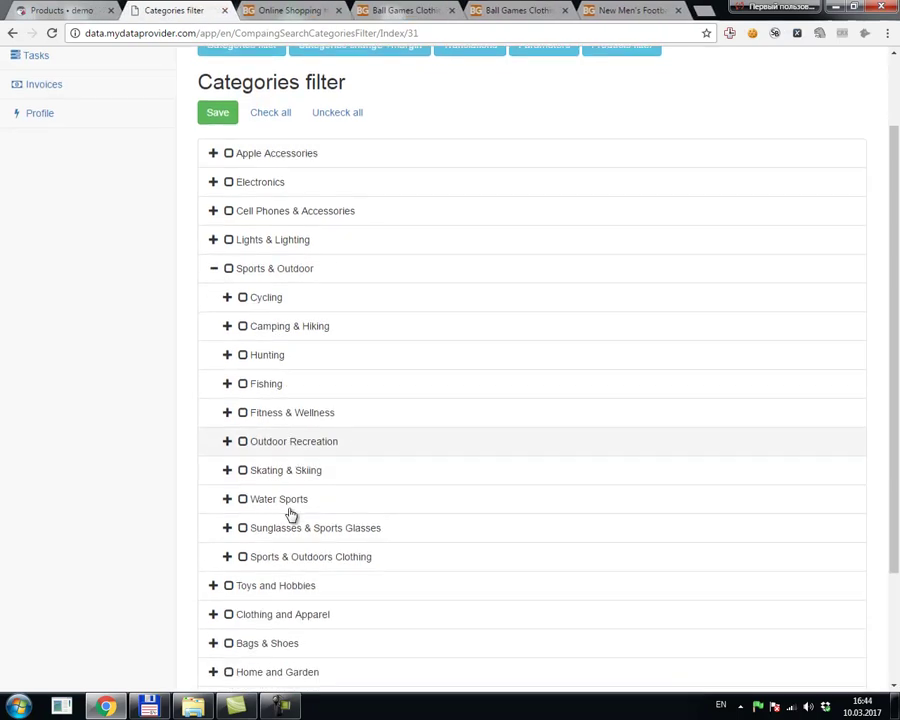
{"action": "left_click", "coordinate": [228, 557]}
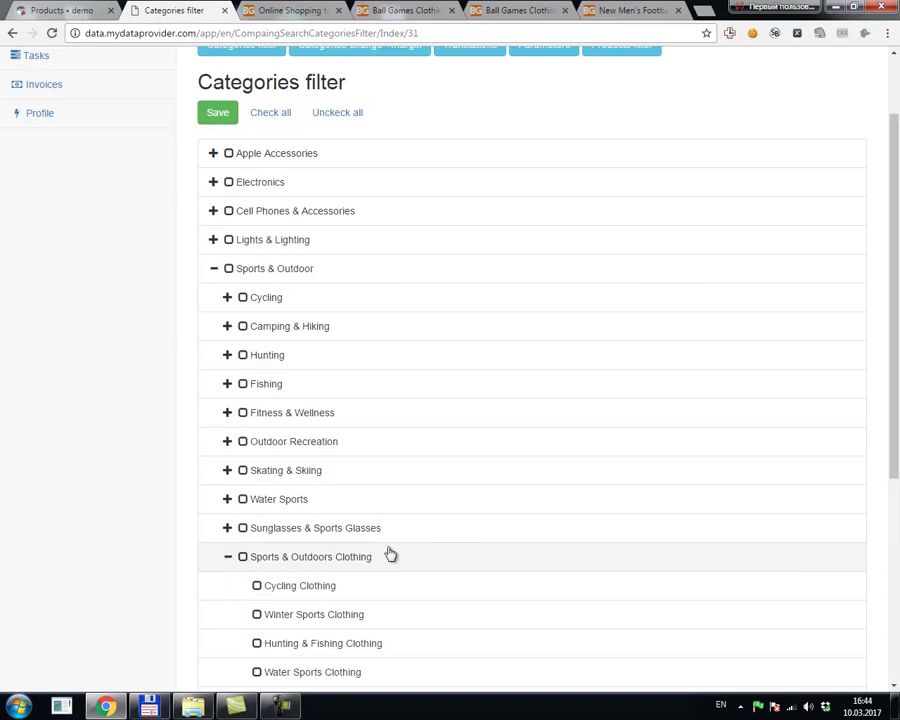
{"action": "scroll", "coordinate": [390, 555], "scroll_direction": "down", "scroll_amount": 3}
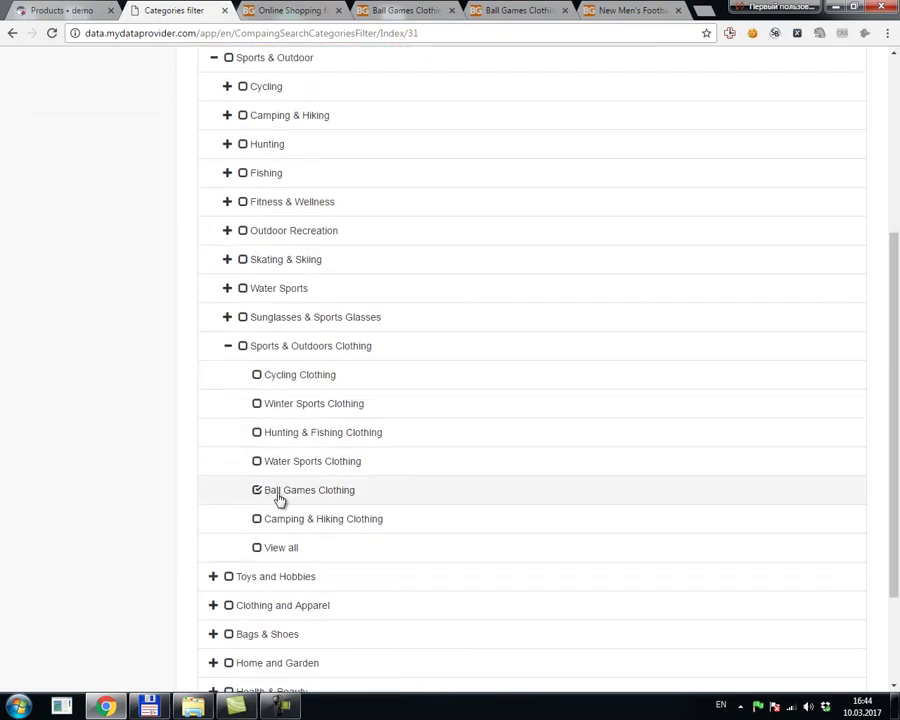
{"action": "scroll", "coordinate": [356, 496], "scroll_direction": "up", "scroll_amount": 3}
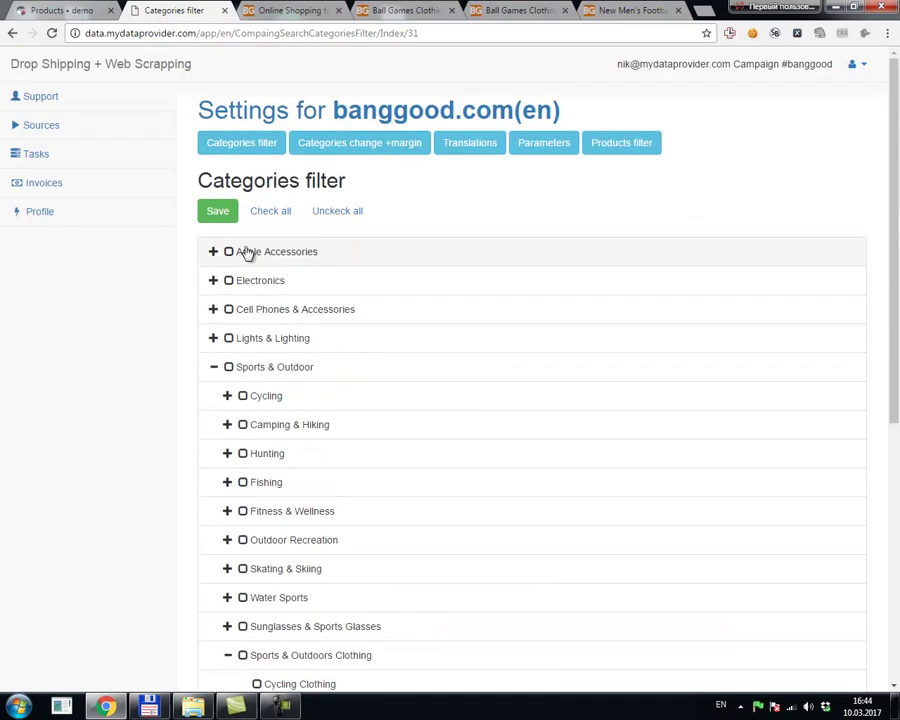
{"action": "left_click", "coordinate": [218, 214]}
Go to the Tasks list and refresh it, showing 4 finished tasks.
{"action": "left_click", "coordinate": [97, 161]}
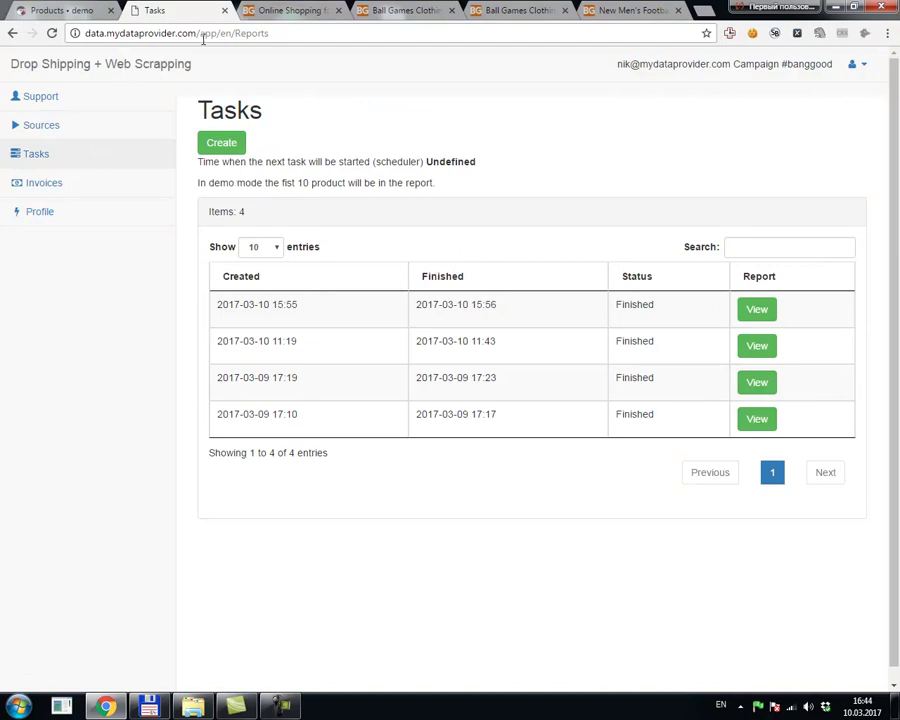
{"action": "double_click", "coordinate": [160, 33]}
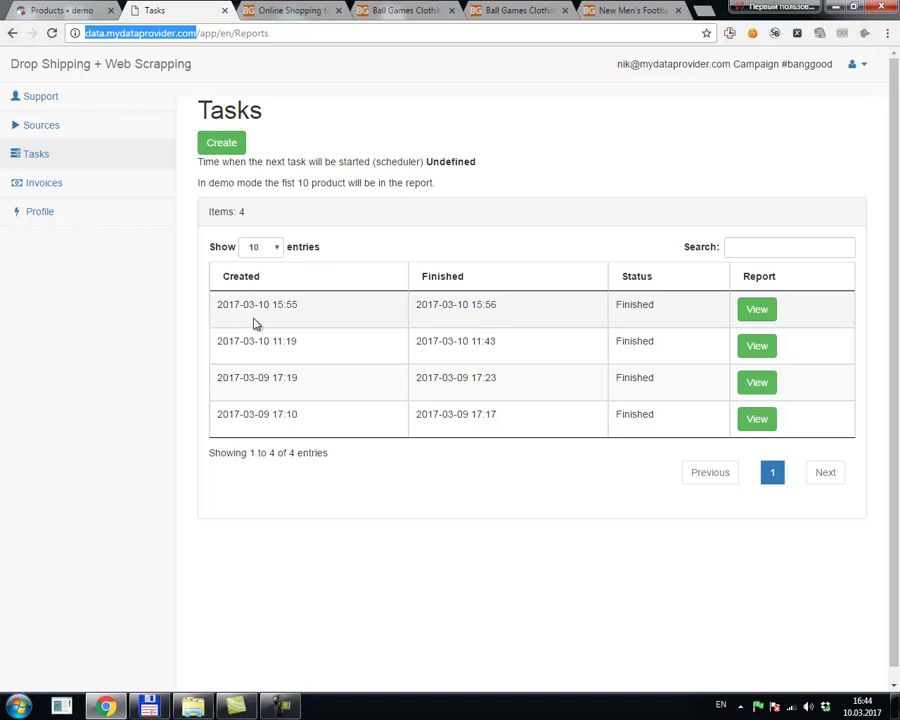
{"action": "key", "text": "F5"}
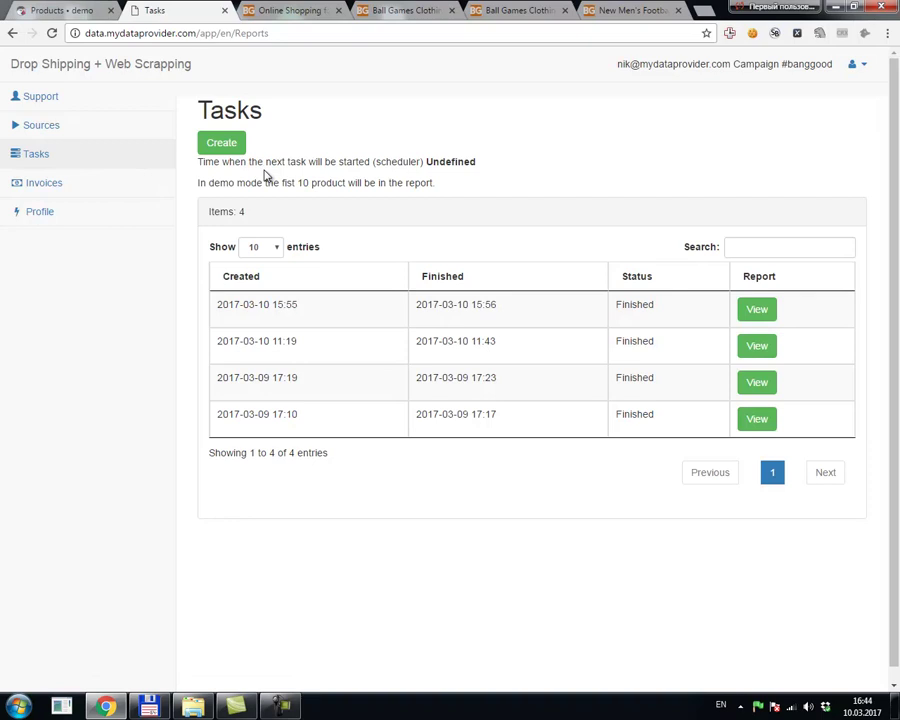
Create and confirm a new scraping task, refreshing until it shows Finished.
{"action": "left_click", "coordinate": [224, 150]}
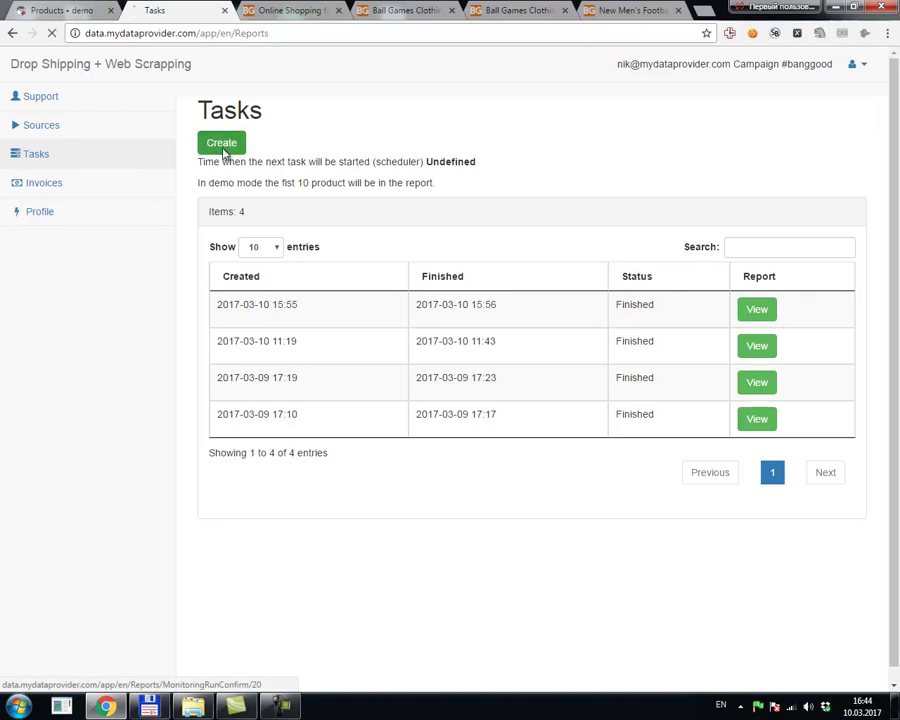
{"action": "left_click", "coordinate": [225, 146]}
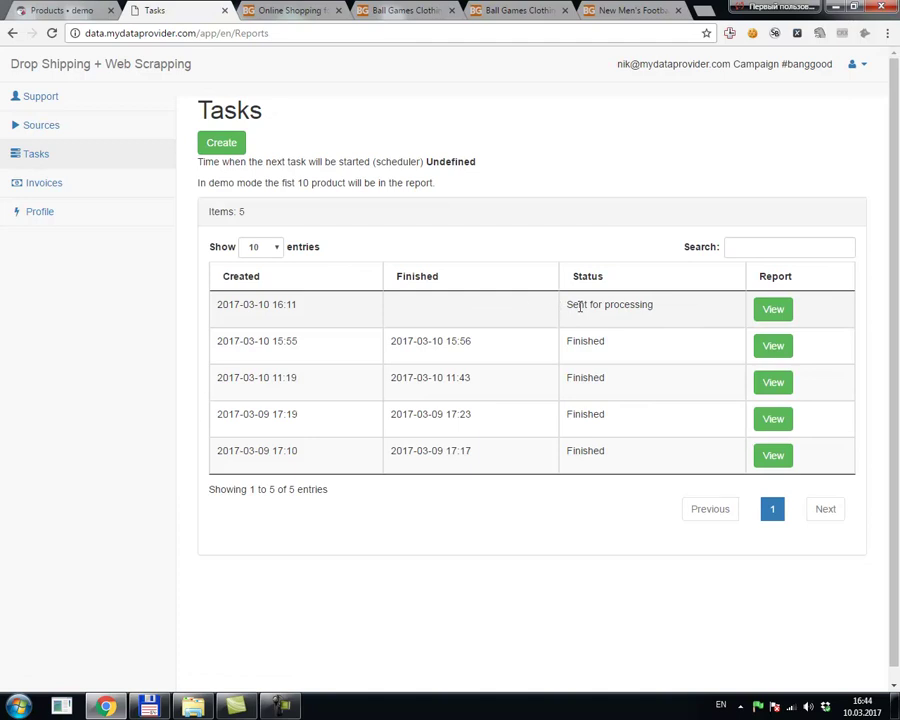
{"action": "left_click_drag", "start_coordinate": [569, 308], "coordinate": [640, 306]}
{"action": "left_click", "coordinate": [647, 307]}
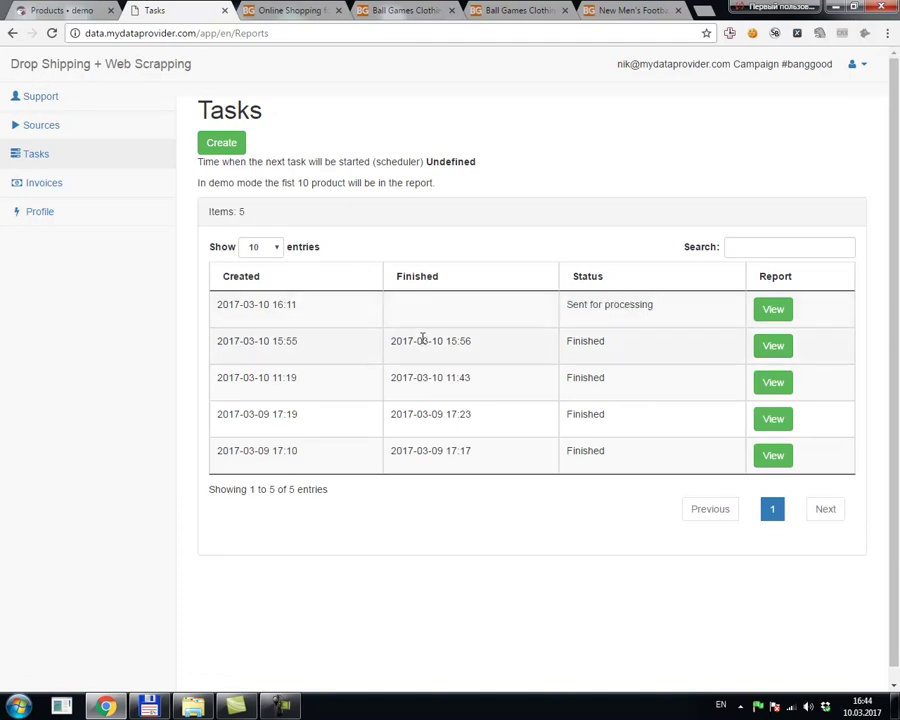
{"action": "key", "text": "F5"}
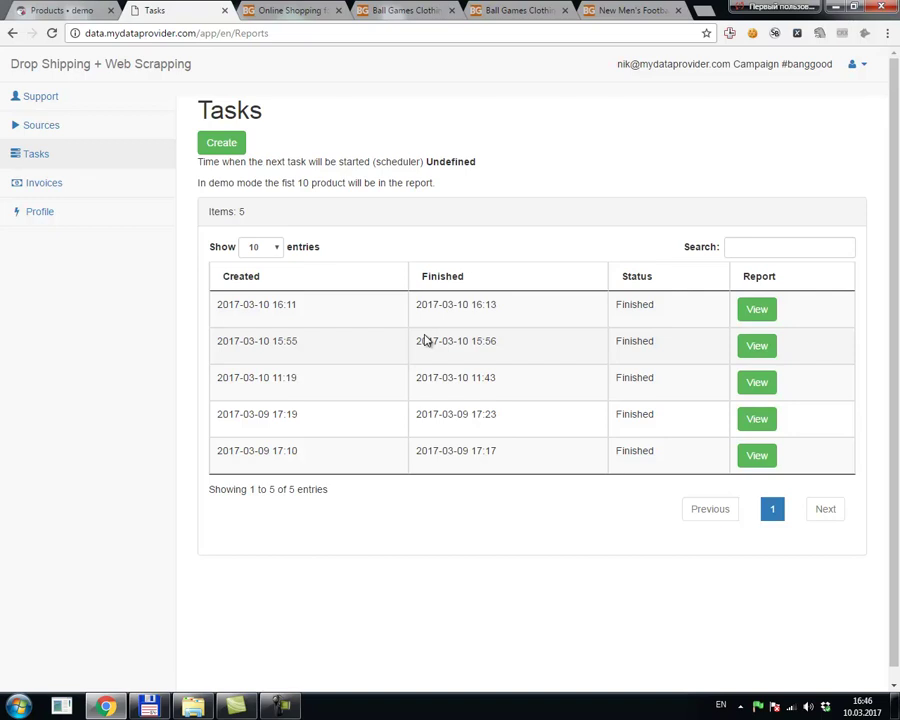
Reload PrestaShop's Catalog > Products to see 3 imported items and open the football stockings.
{"action": "left_click", "coordinate": [70, 10]}
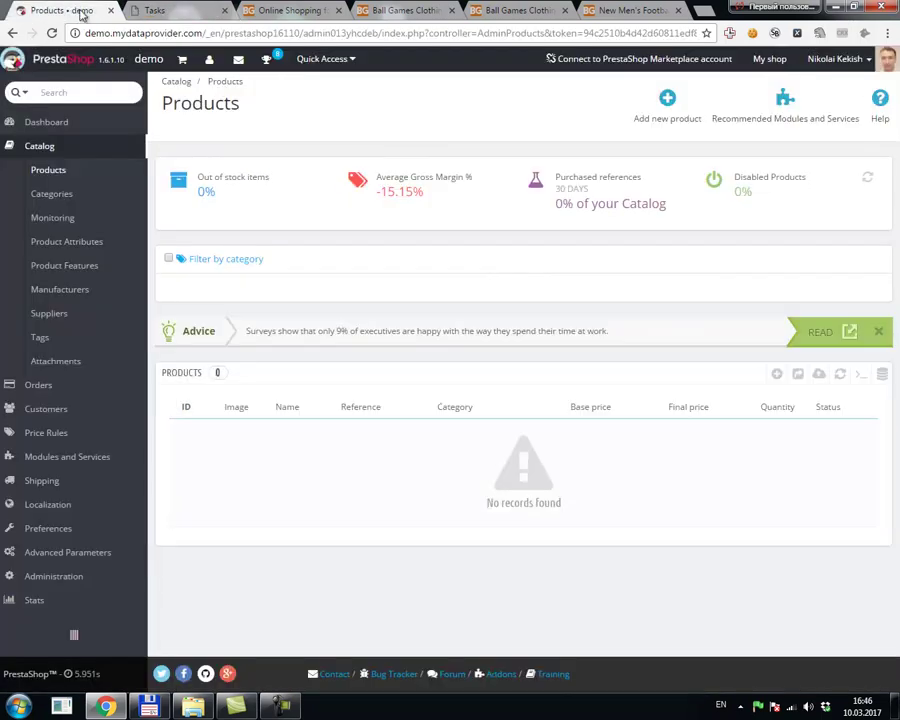
{"action": "left_click", "coordinate": [72, 176]}
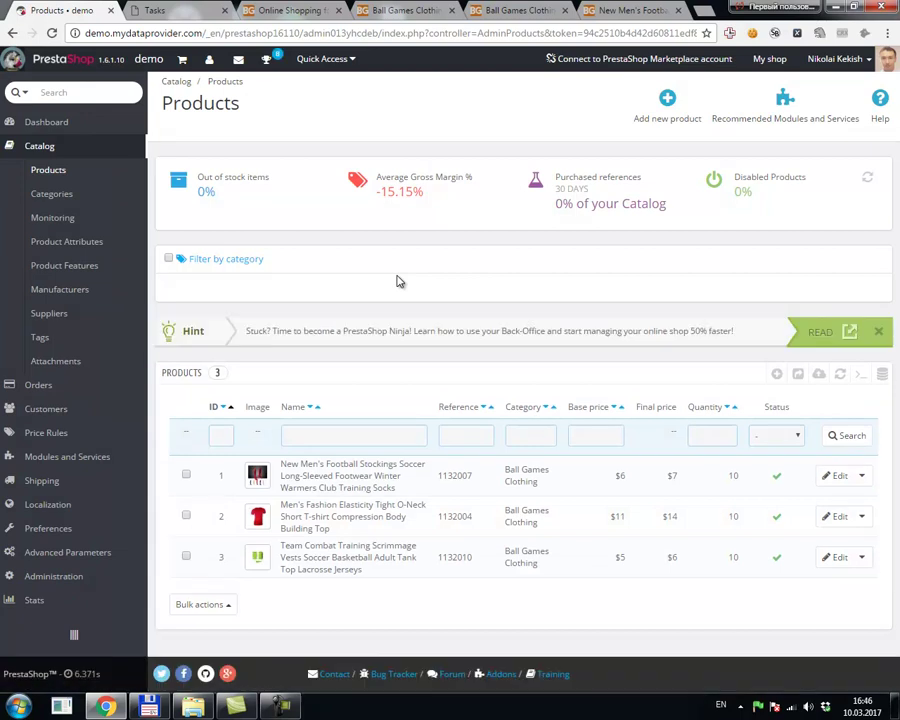
{"action": "left_click", "coordinate": [259, 484]}
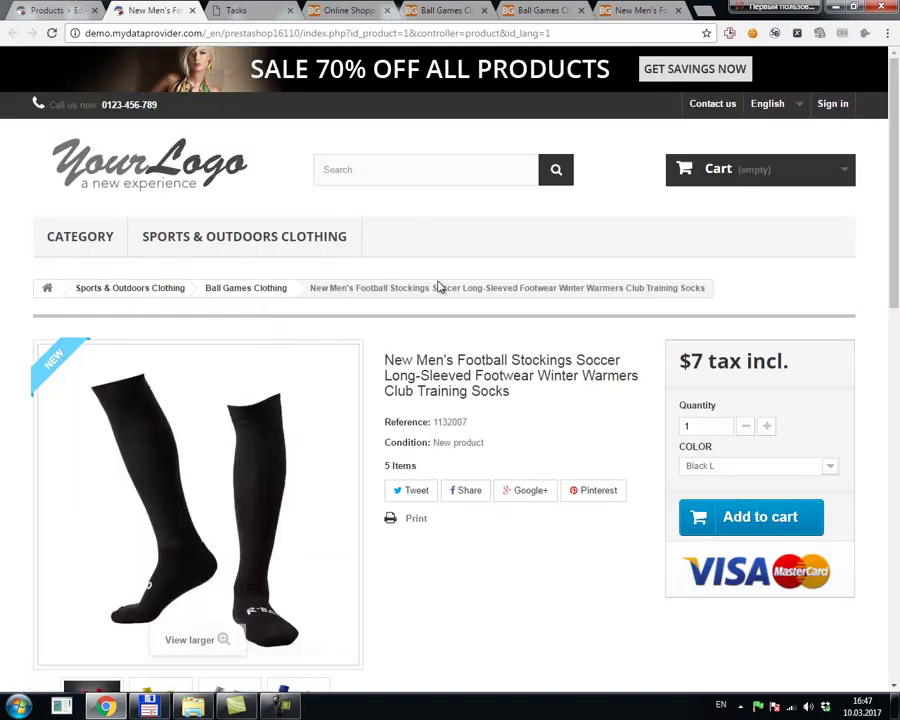
Browse the stockings' product images and select the Red L colour variant.
{"action": "scroll", "coordinate": [438, 287], "scroll_direction": "down", "scroll_amount": 2}
{"action": "scroll", "coordinate": [460, 460], "scroll_direction": "up", "scroll_amount": 1}
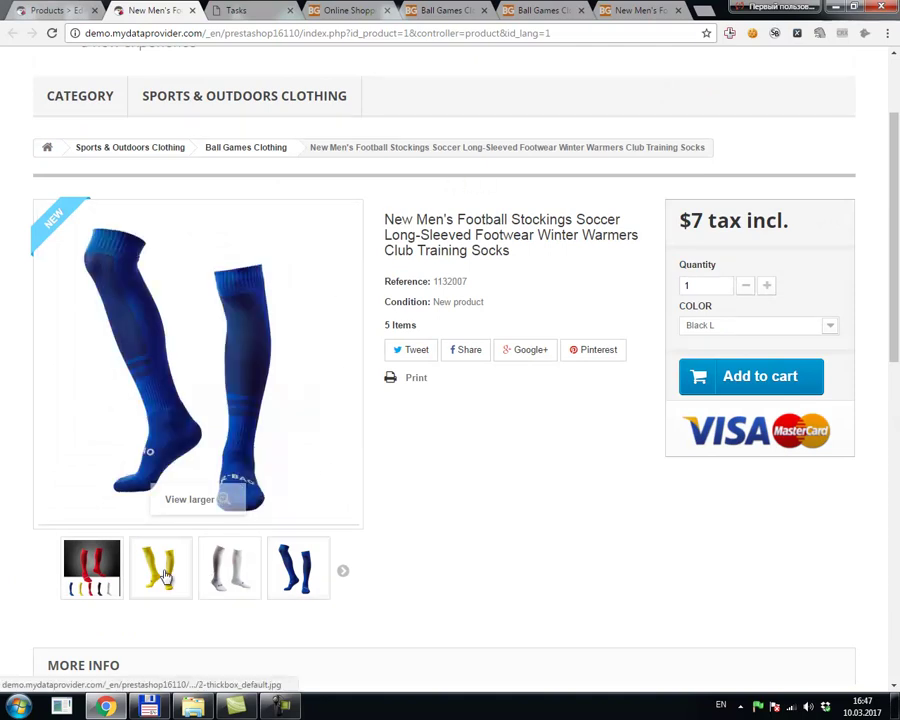
{"action": "scroll", "coordinate": [441, 552], "scroll_direction": "down", "scroll_amount": 3}
{"action": "scroll", "coordinate": [441, 552], "scroll_direction": "up", "scroll_amount": 4}
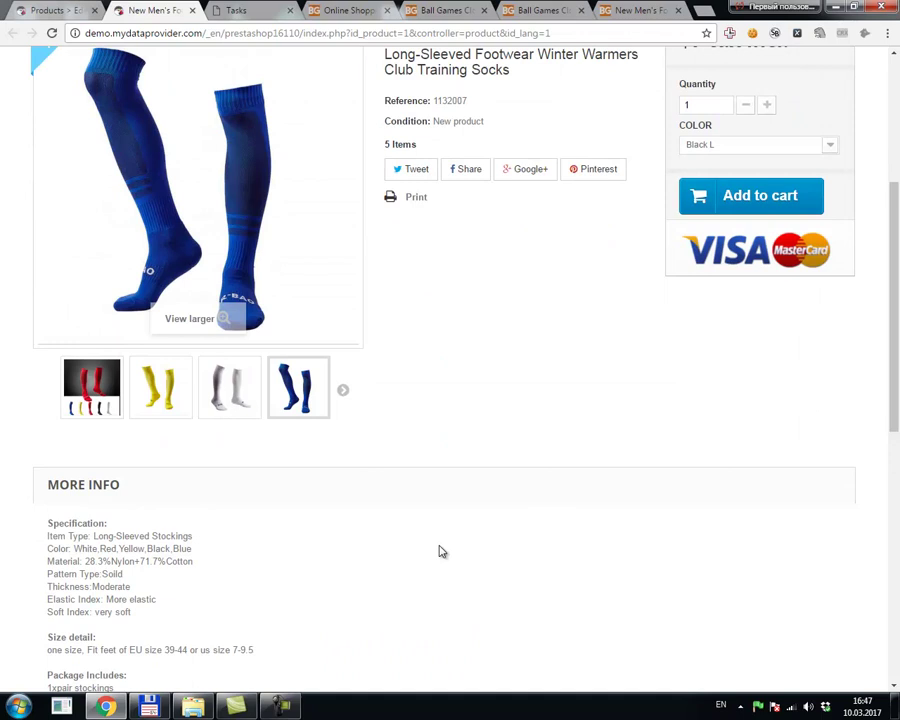
{"action": "left_click", "coordinate": [724, 396]}
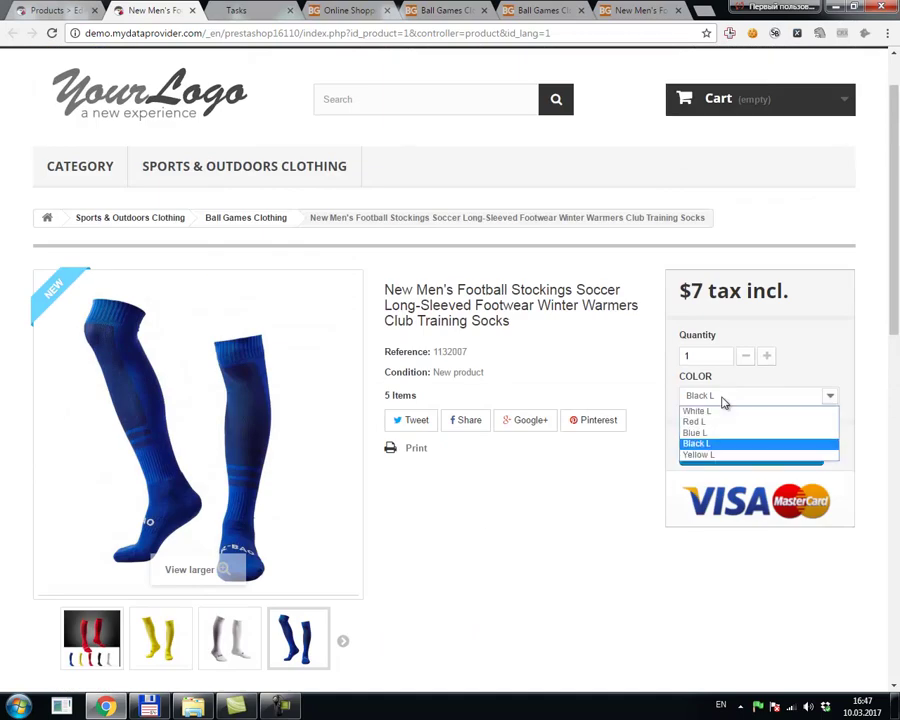
{"action": "left_click", "coordinate": [722, 422]}
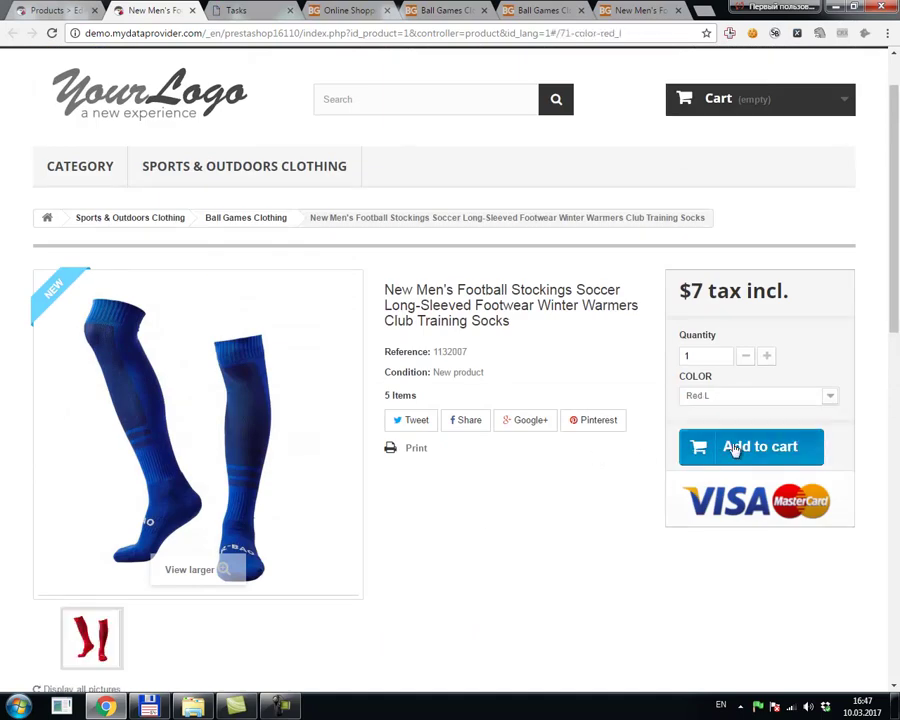
Switch the colour to Yellow L so the yellow socks image shows at $7.
{"action": "scroll", "coordinate": [315, 490], "scroll_direction": "down", "scroll_amount": 1}
{"action": "scroll", "coordinate": [315, 490], "scroll_direction": "down", "scroll_amount": 1}
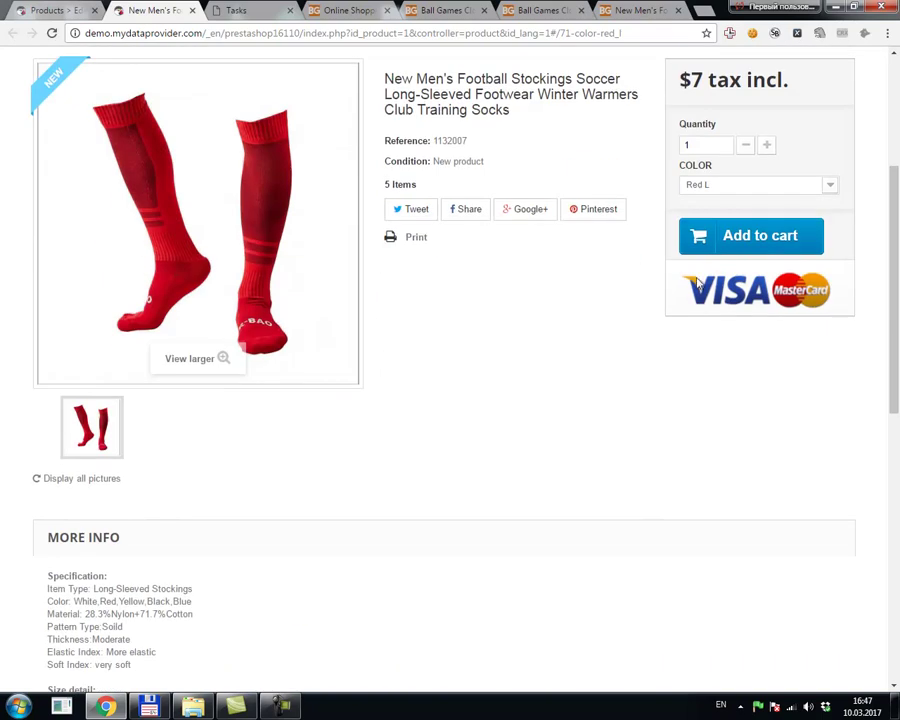
{"action": "left_click", "coordinate": [708, 186]}
{"action": "left_click", "coordinate": [717, 247]}
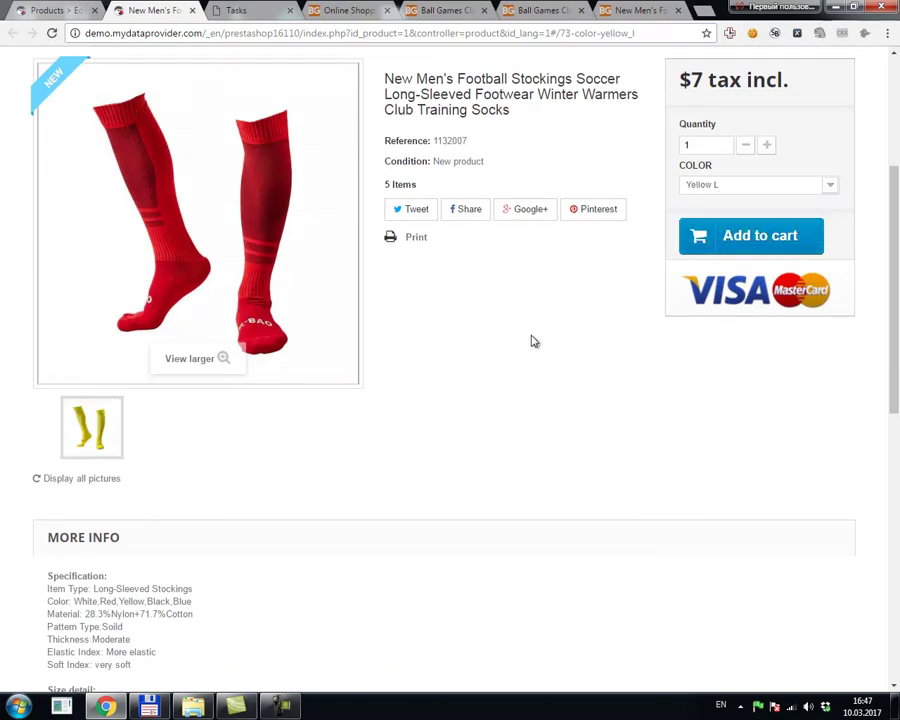
{"action": "scroll", "coordinate": [533, 342], "scroll_direction": "up", "scroll_amount": 1}
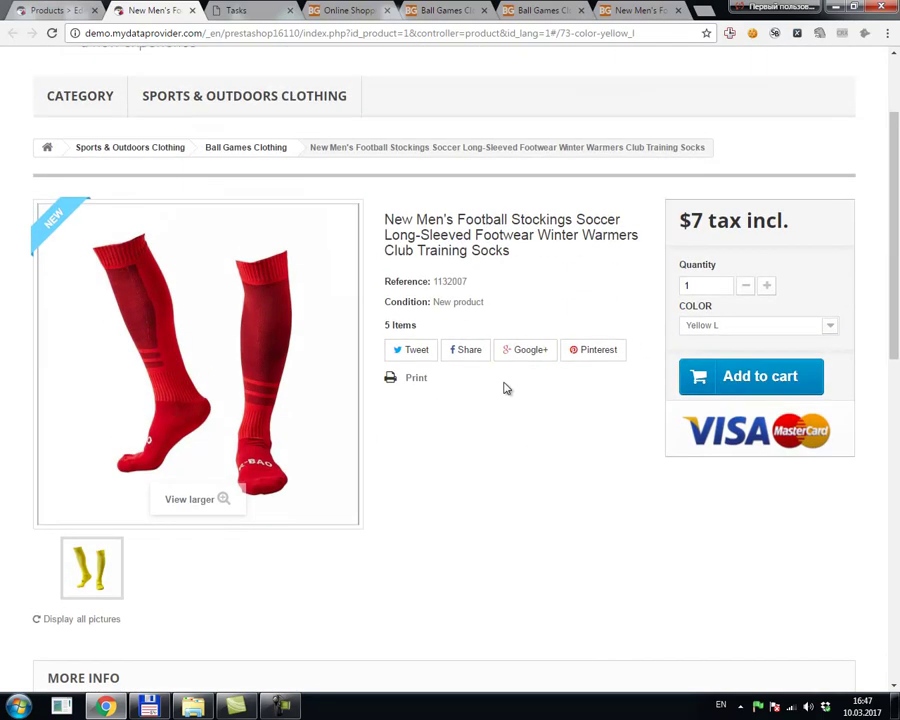
{"action": "left_click", "coordinate": [746, 334]}
{"action": "left_click", "coordinate": [460, 494]}
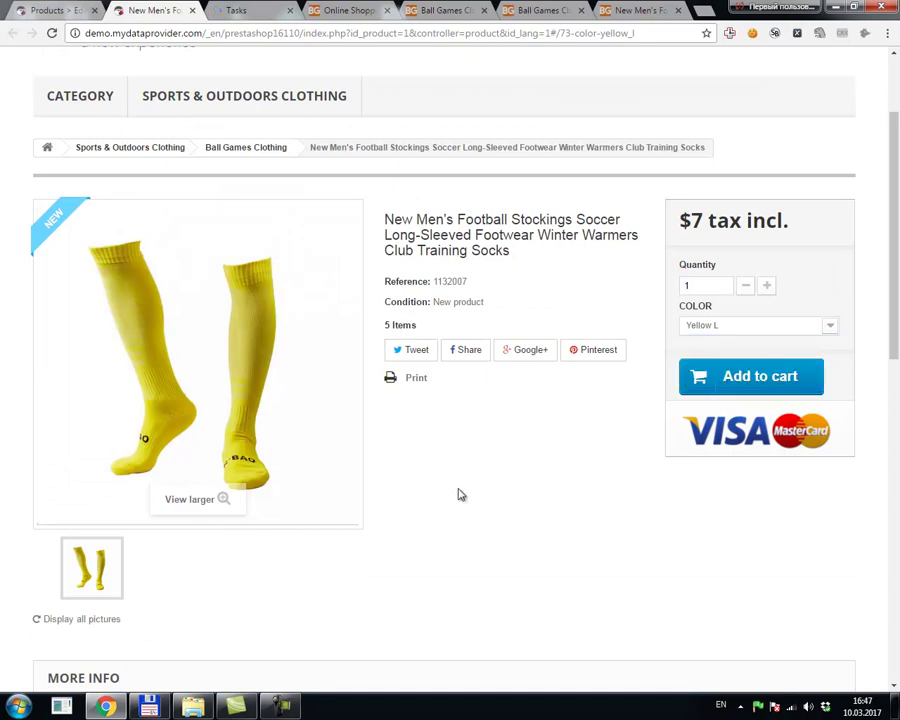
{"action": "scroll", "coordinate": [510, 488], "scroll_direction": "up", "scroll_amount": 1}
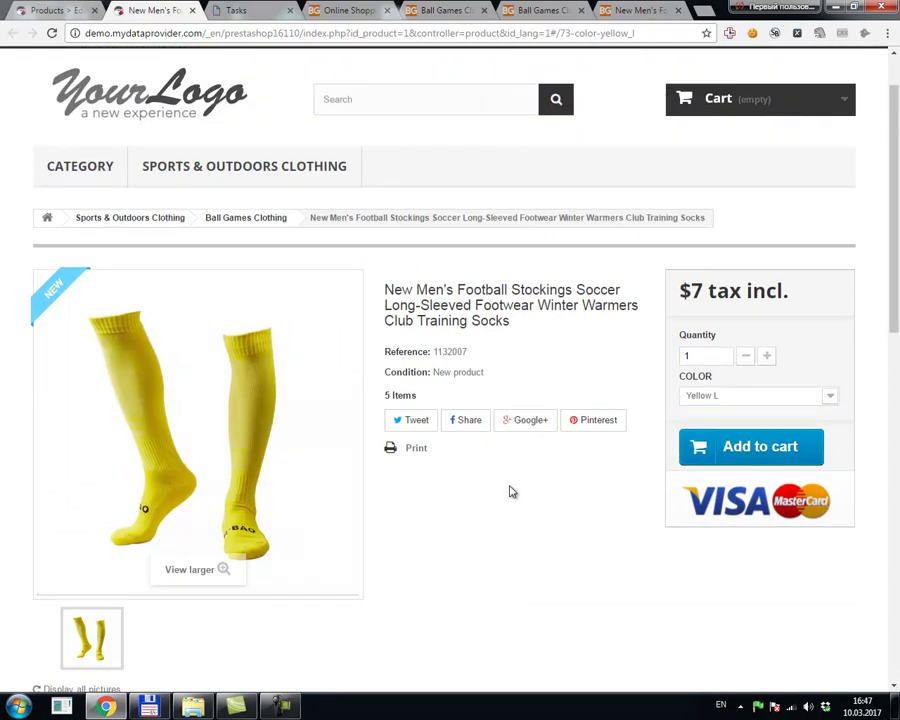
{"action": "scroll", "coordinate": [524, 492], "scroll_direction": "down", "scroll_amount": 1}
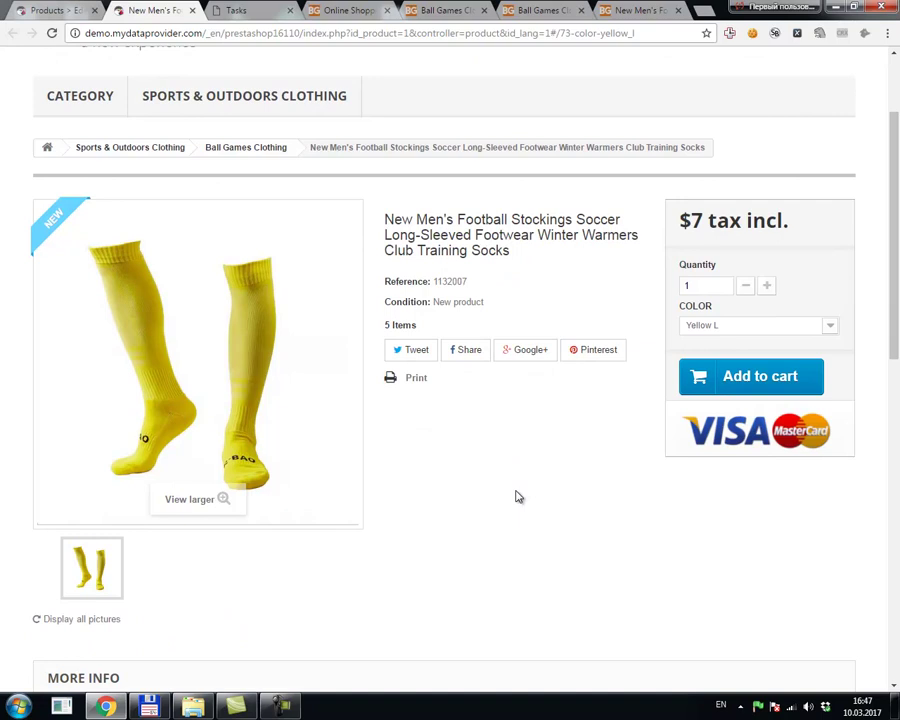